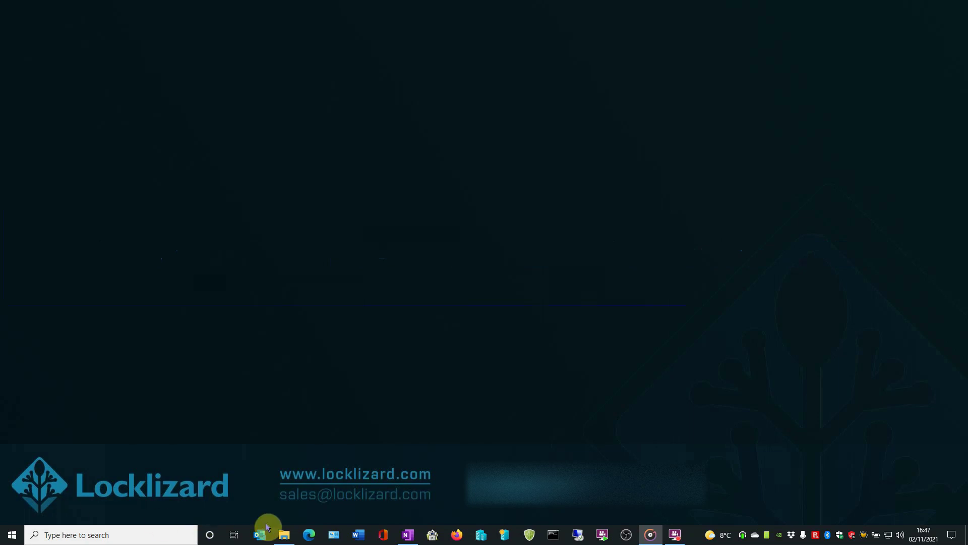
- From File Explorer, run Make secure PDF on PDF Conf Watermarking.pdf
click(283, 537)
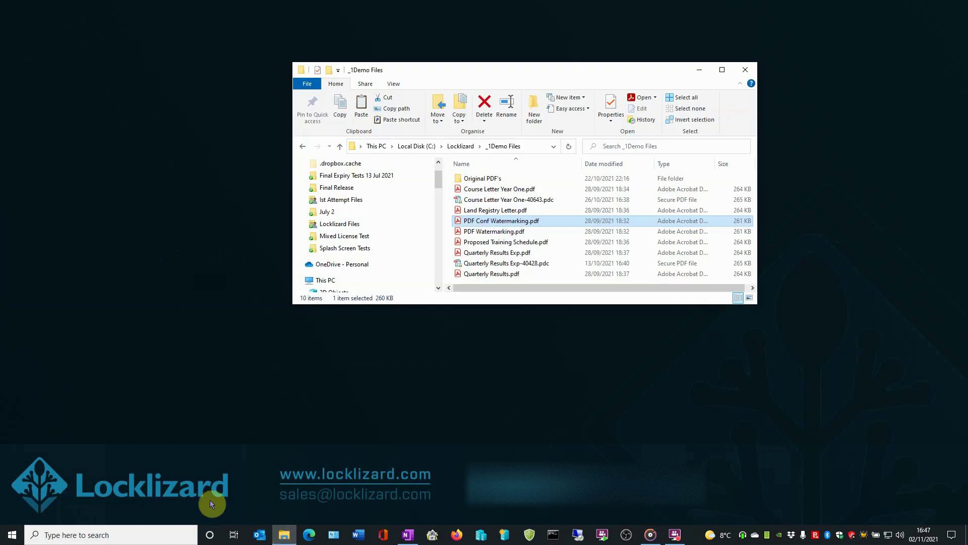
right_click(498, 223)
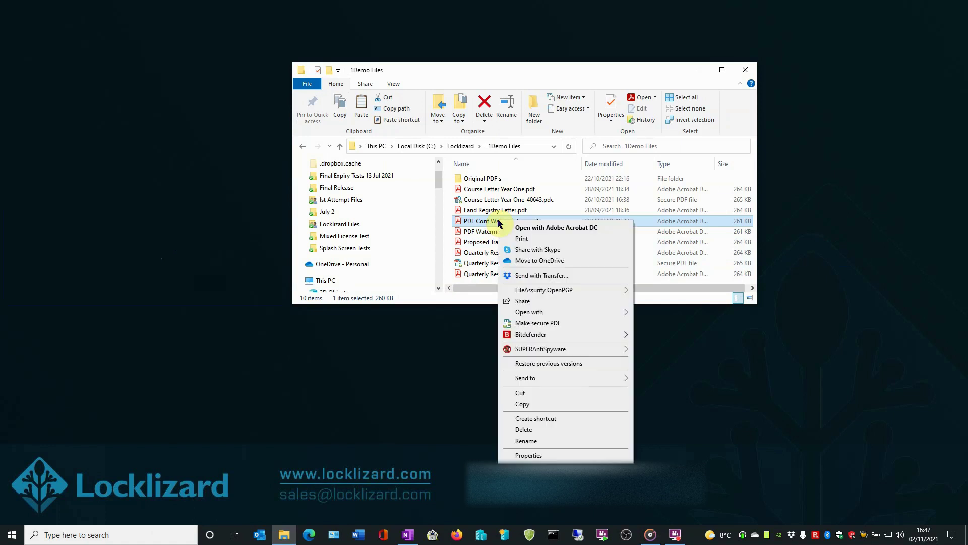
click(538, 322)
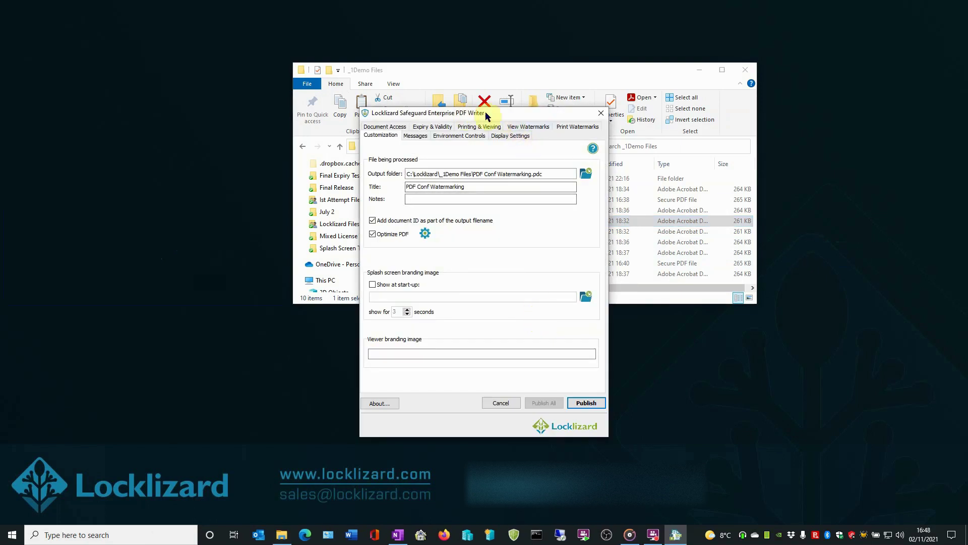
- Enable Add Text Watermark on the View Watermarks tab, keeping the default variable text
click(536, 128)
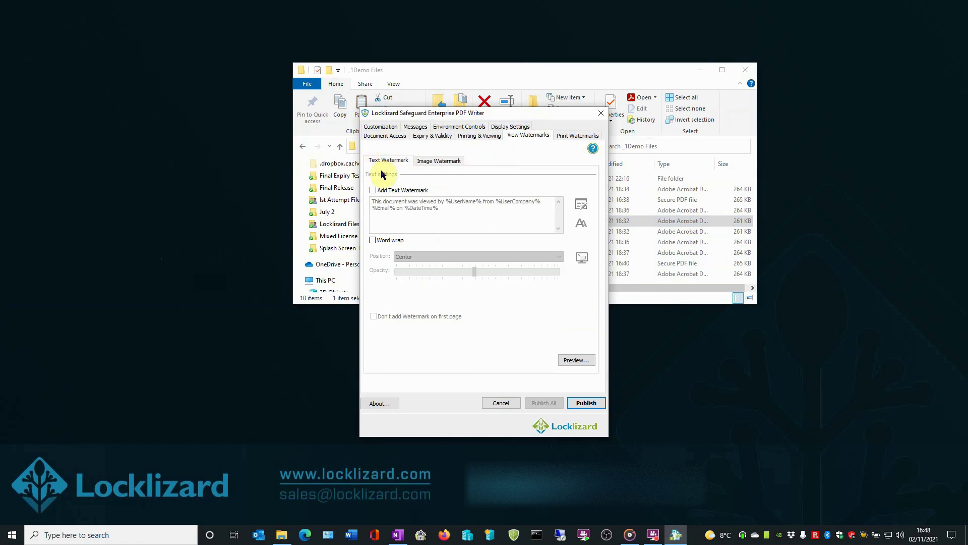
click(373, 190)
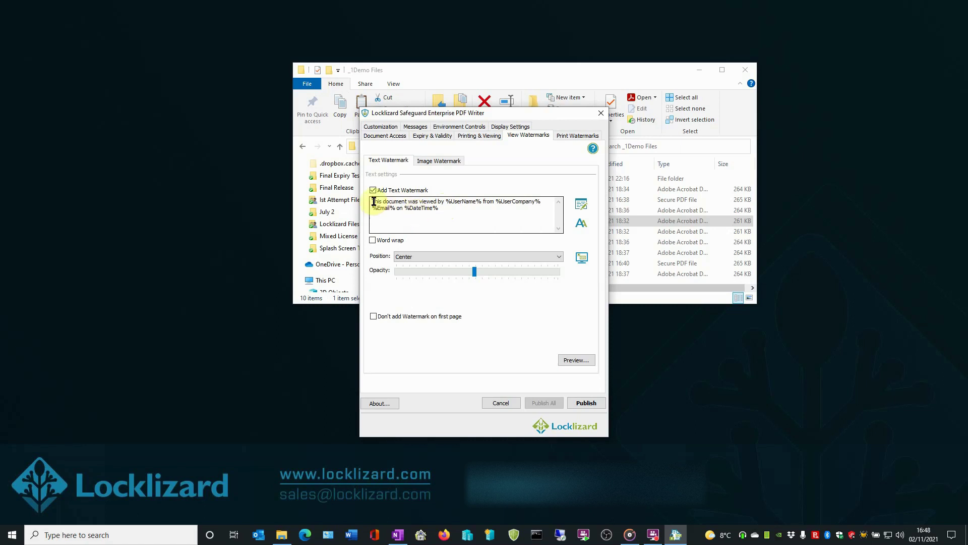
drag(375, 201, 534, 200)
click(457, 201)
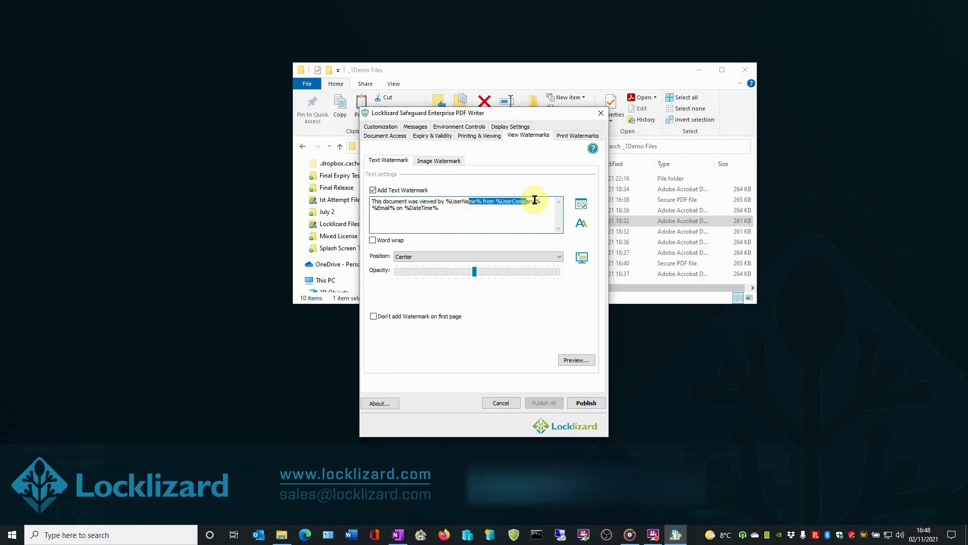
click(581, 205)
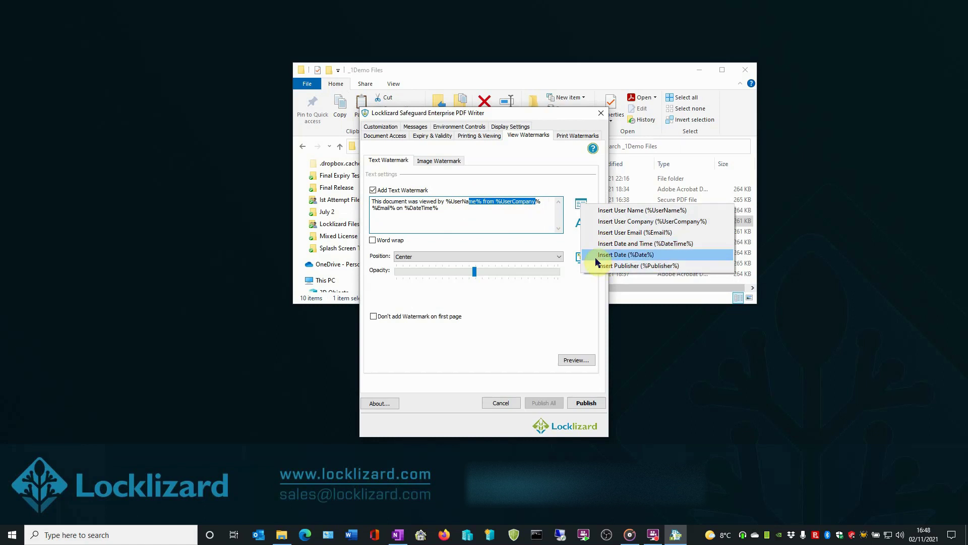
click(497, 223)
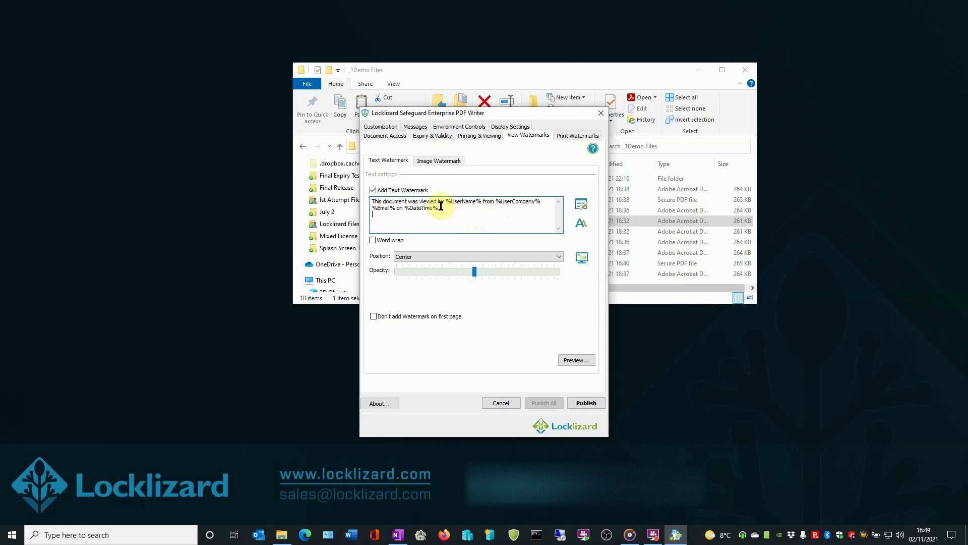
- Replace the default watermark text with 'This document is confidential and'
drag(440, 206, 372, 202)
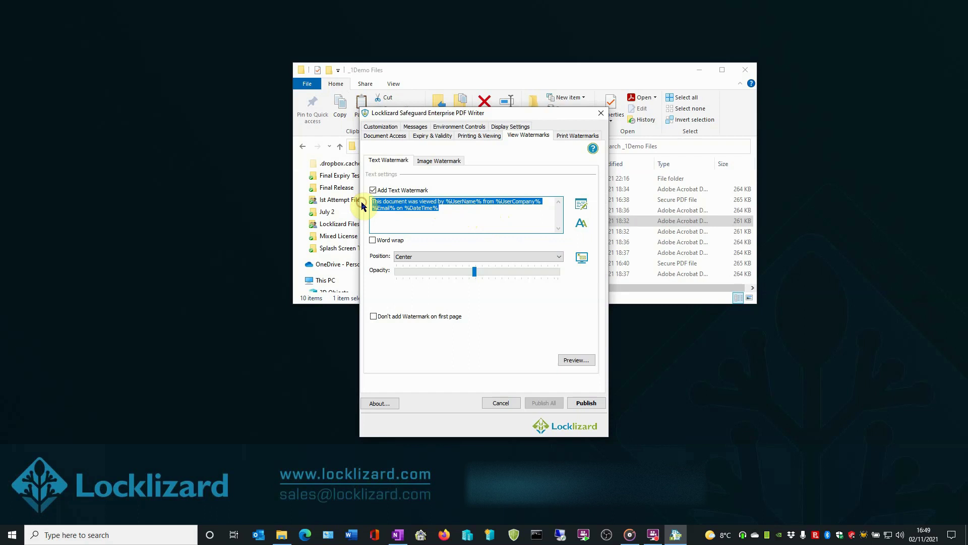
key(Delete)
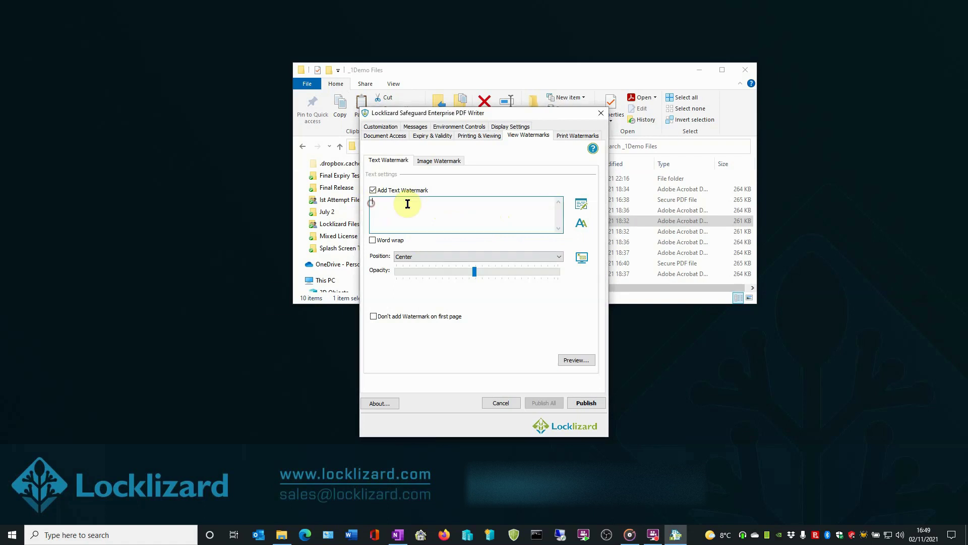
text(This document is confidential and only)
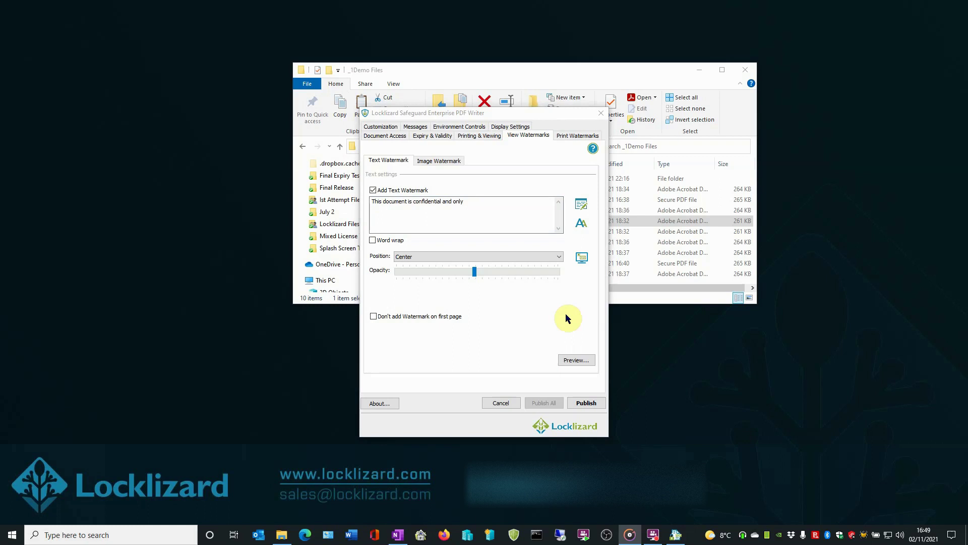
- Insert the %UserName% and %Email% variables, then finish the sentence with 'is allowed to view it.'
click(581, 207)
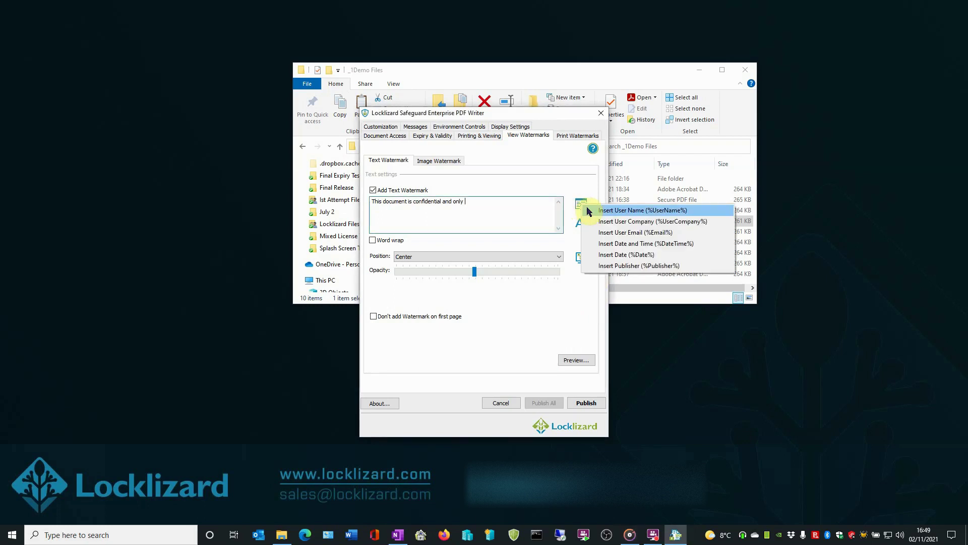
click(623, 214)
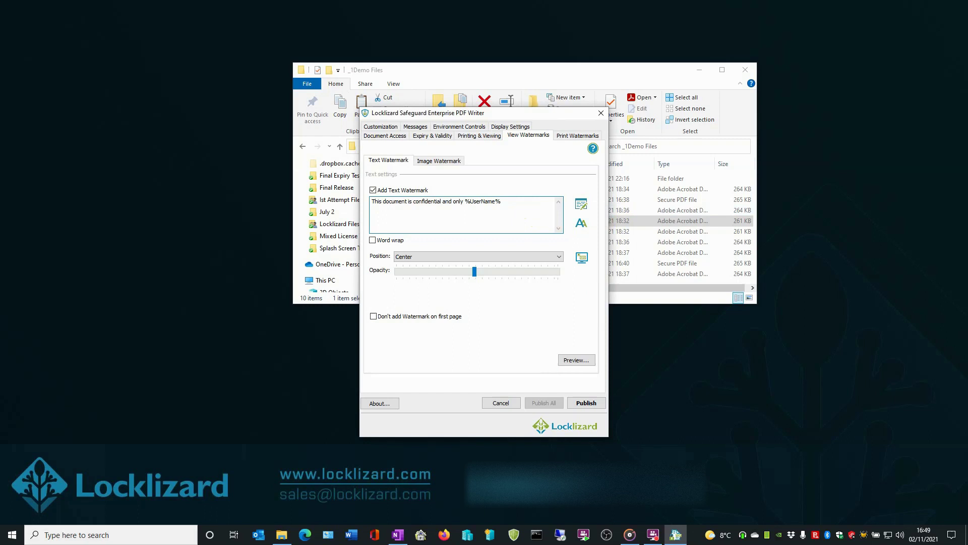
click(580, 207)
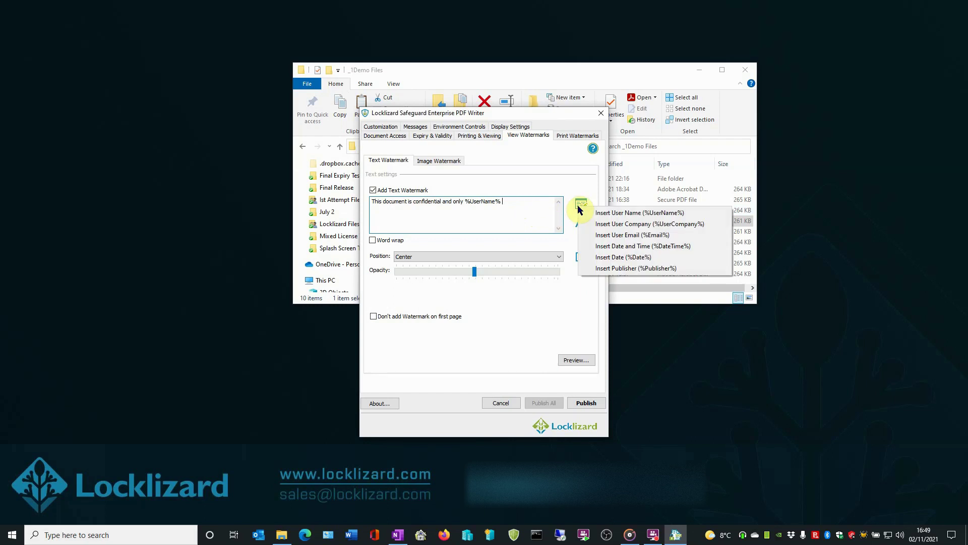
click(616, 237)
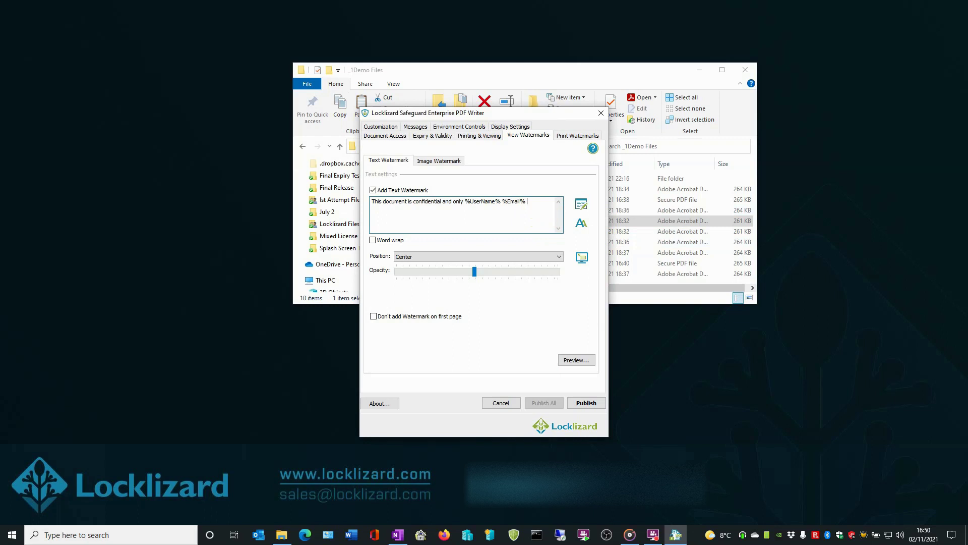
text(is allowed to view it.)
- Format the watermark as blue Tahoma Regular 12 on a transparent background
click(582, 224)
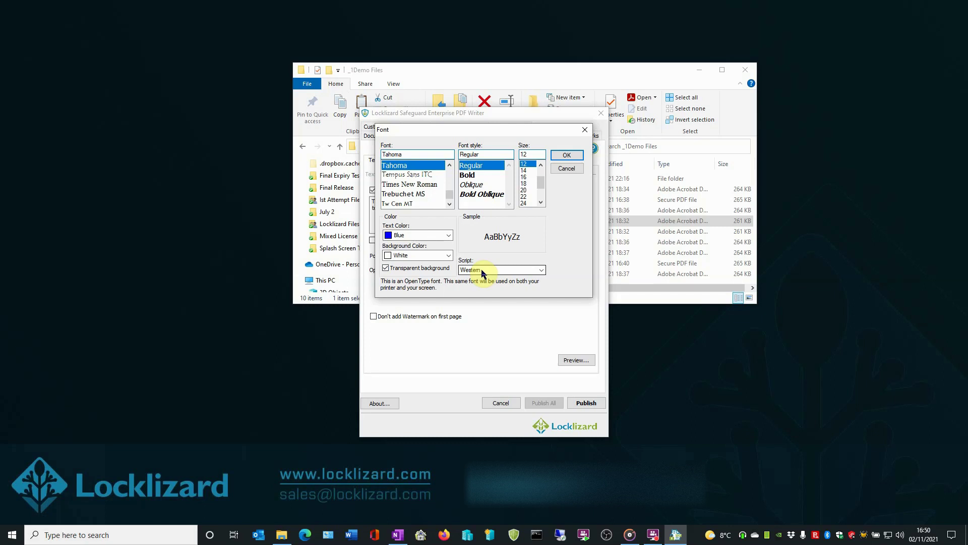
click(563, 157)
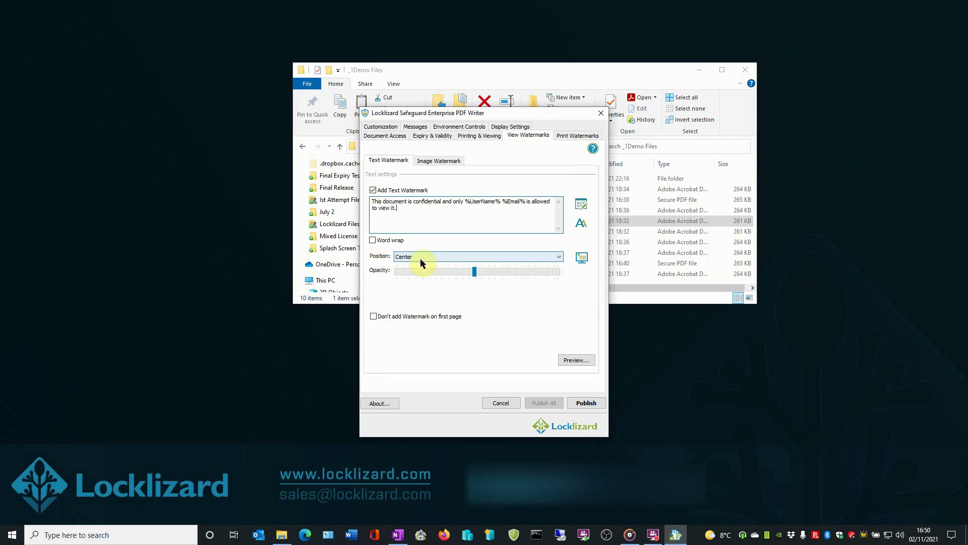
- Position the watermark at Top Center and Bottom Center with opacity about 130
click(560, 257)
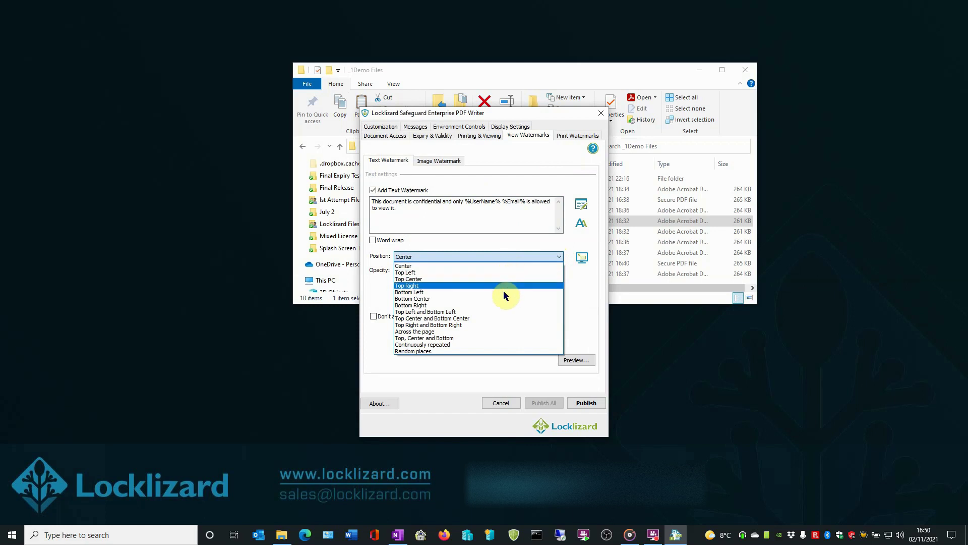
click(505, 322)
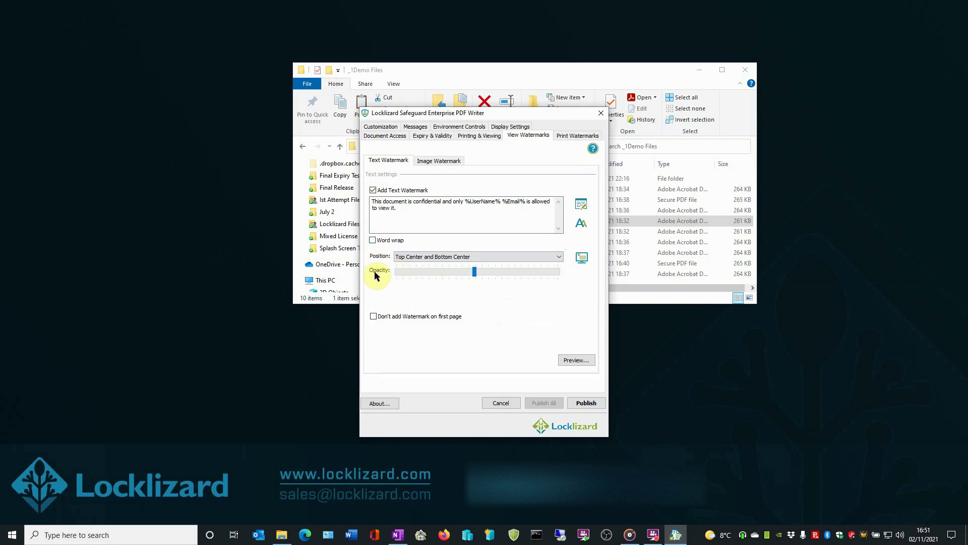
click(475, 273)
drag(558, 273, 469, 273)
drag(404, 276, 465, 276)
drag(474, 274, 475, 273)
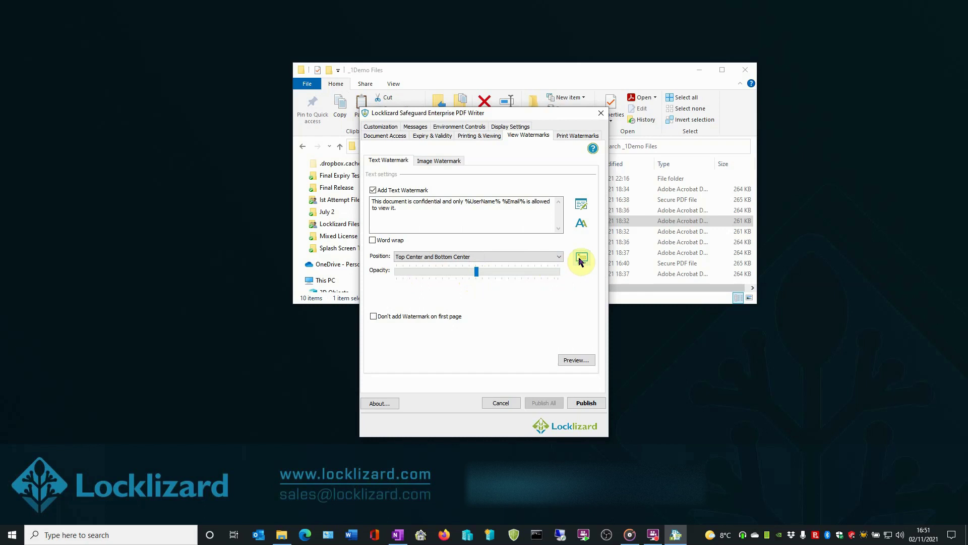
- Preview the watermark positions, checking the page bottom and pages 1 and 2
click(582, 258)
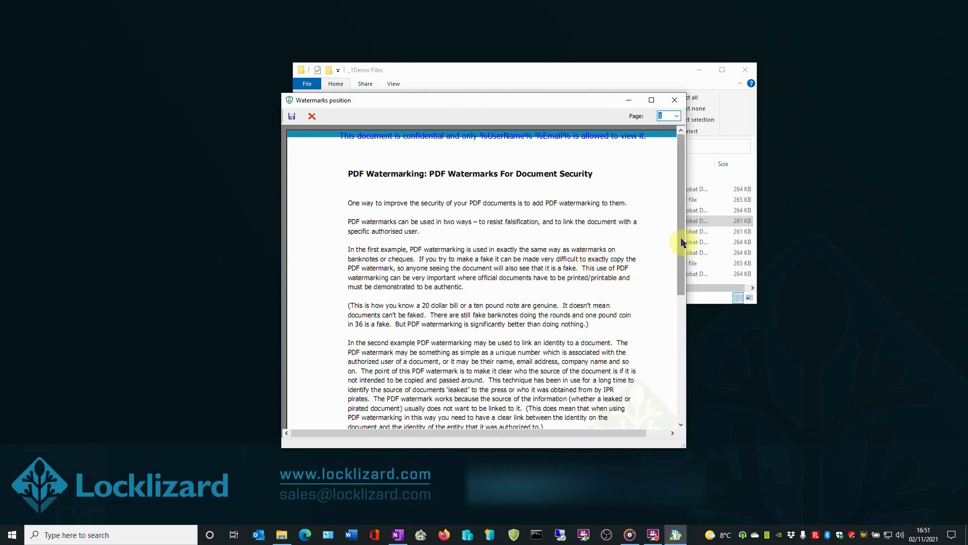
click(677, 335)
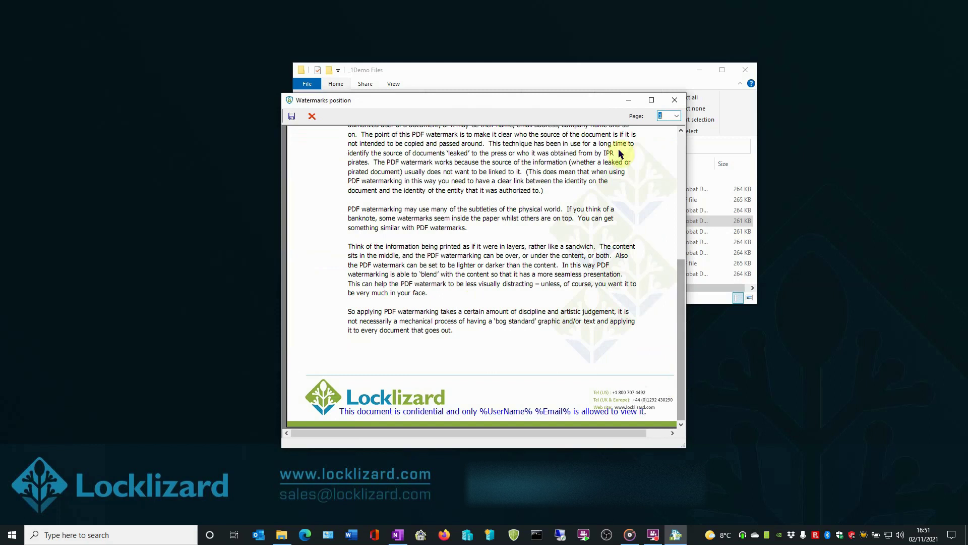
click(677, 119)
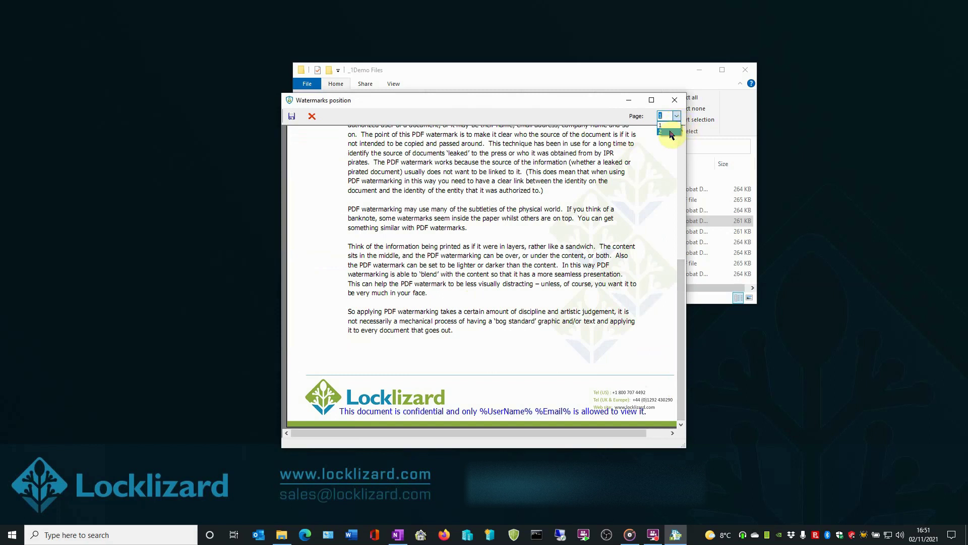
click(671, 134)
click(677, 116)
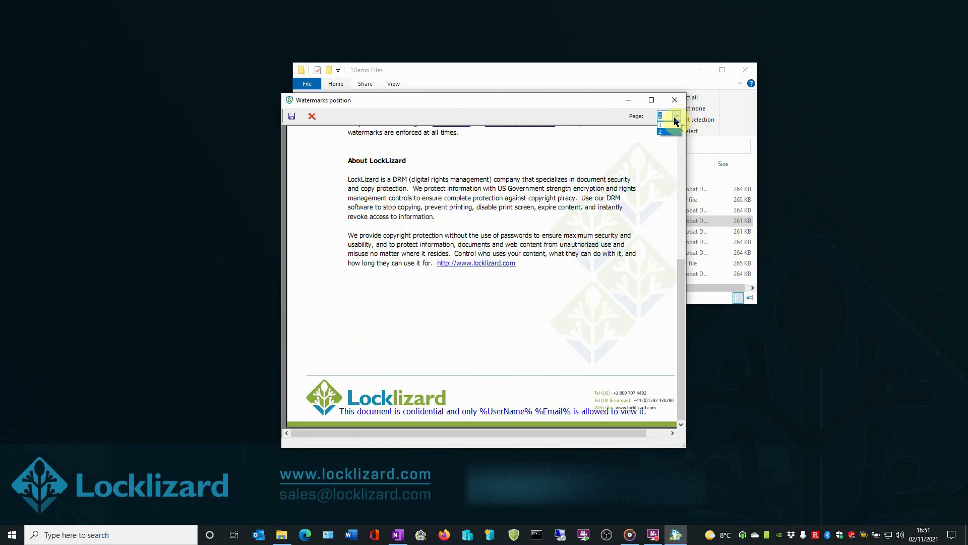
click(667, 126)
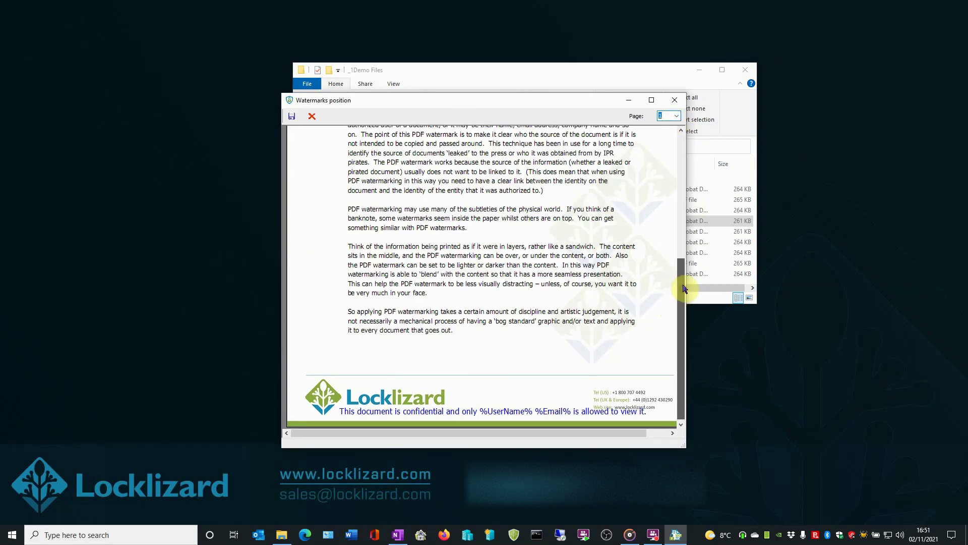
- Drag the header watermark slightly lower and the footer watermark above the footer rule
drag(682, 290, 661, 143)
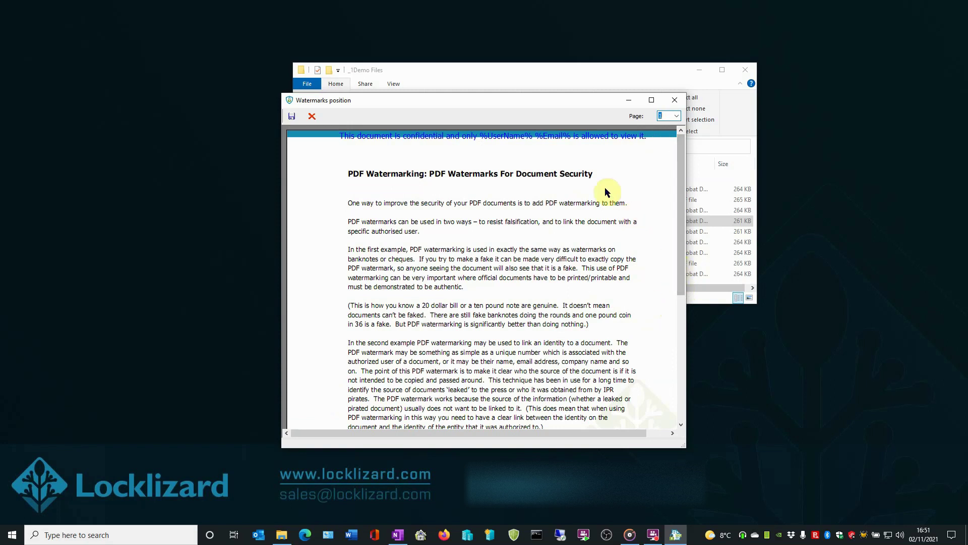
drag(472, 134, 471, 144)
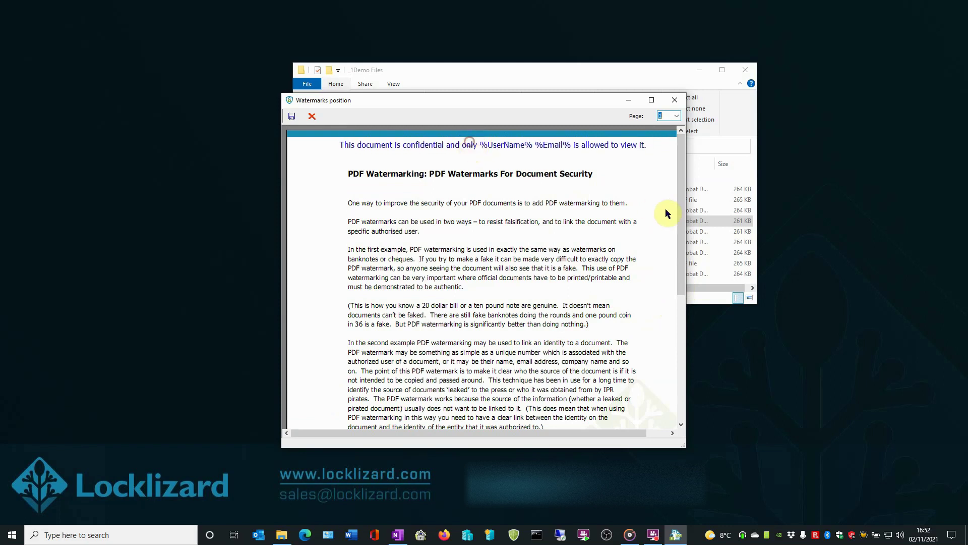
drag(681, 214, 696, 373)
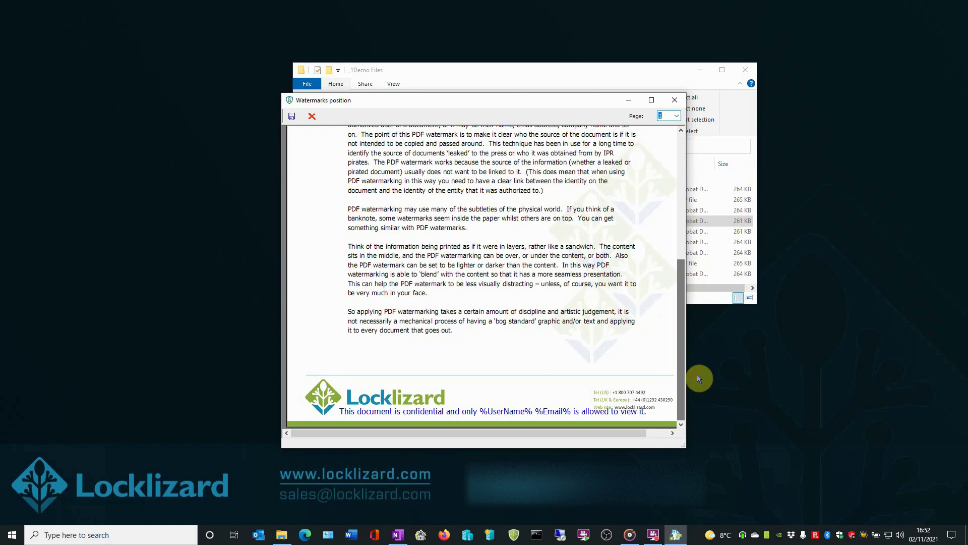
drag(504, 413, 501, 365)
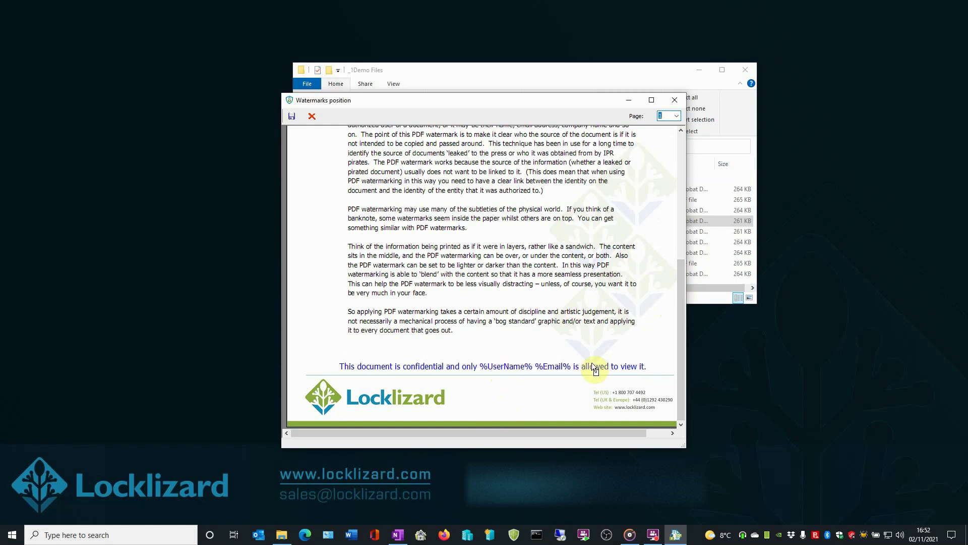
- Save the watermark positions, keeping the watermark on the first page
click(292, 118)
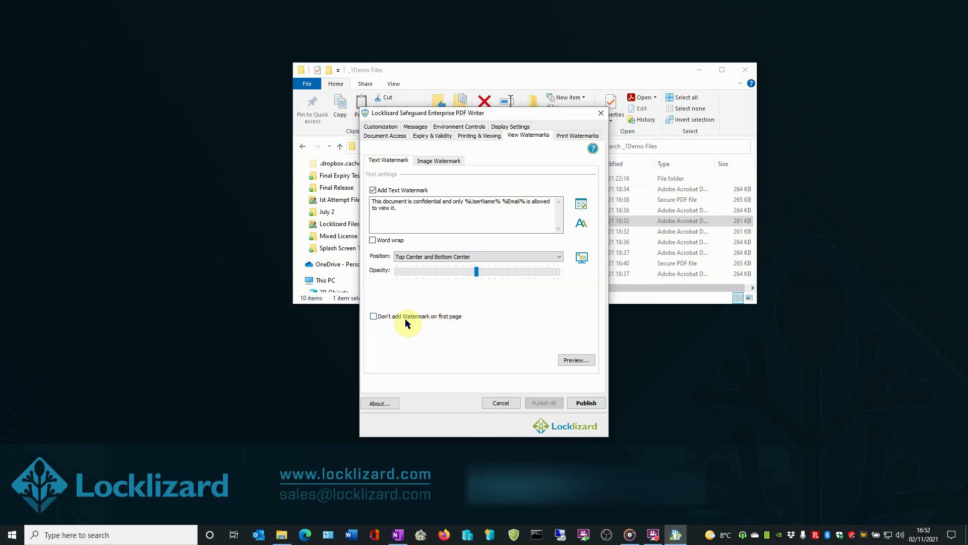
click(373, 316)
click(373, 316)
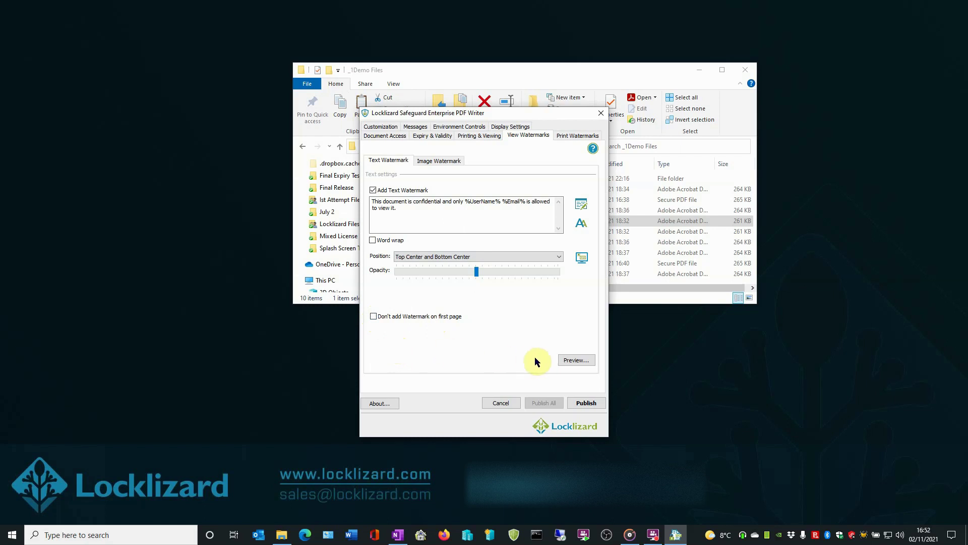
click(565, 362)
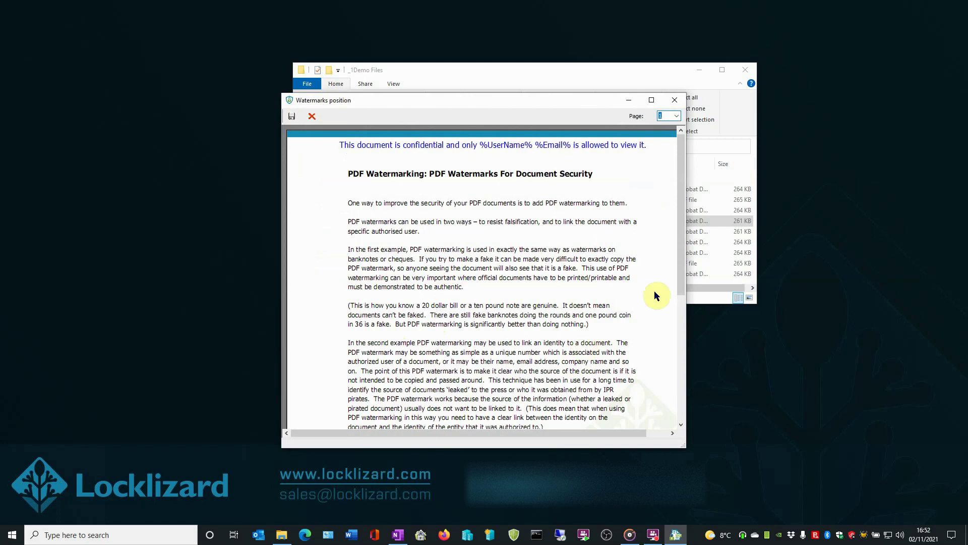
drag(681, 264, 696, 390)
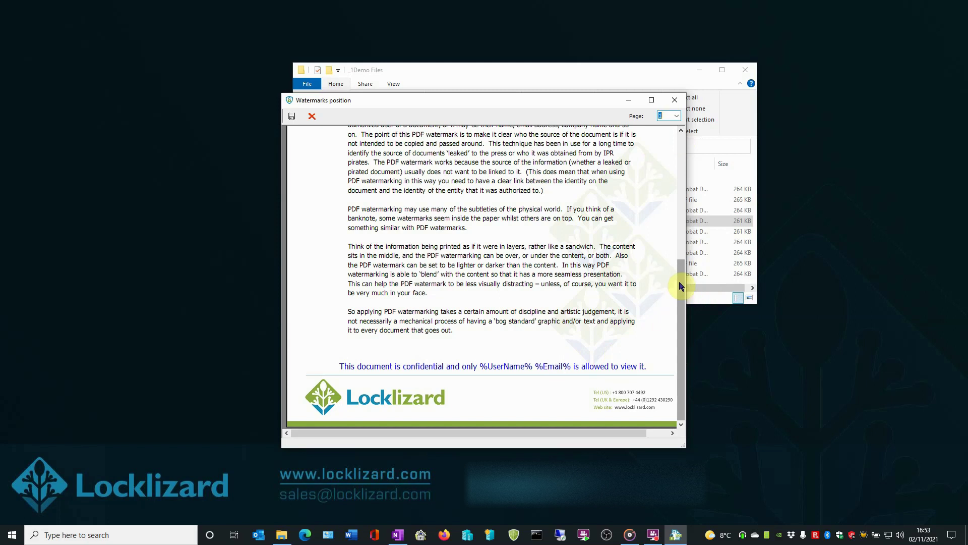
drag(680, 281, 665, 144)
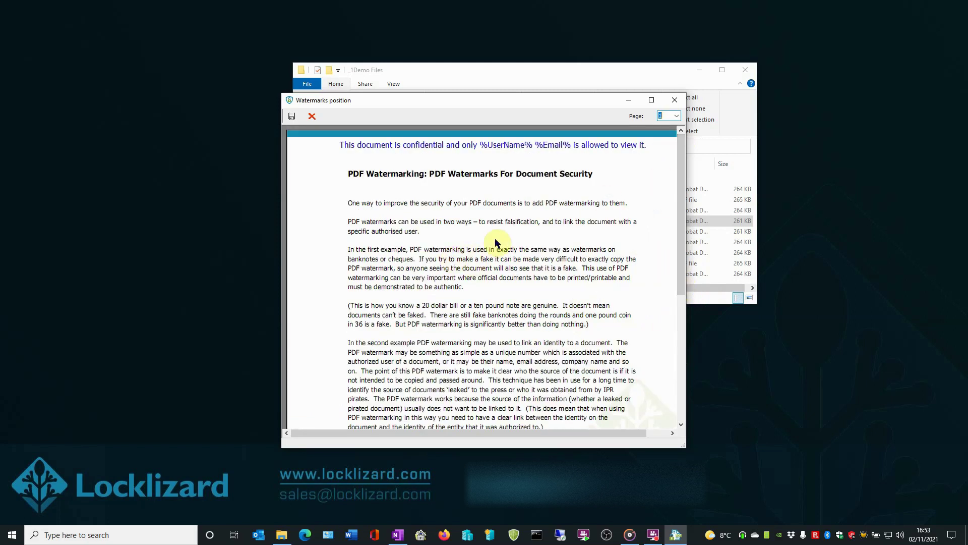
click(674, 100)
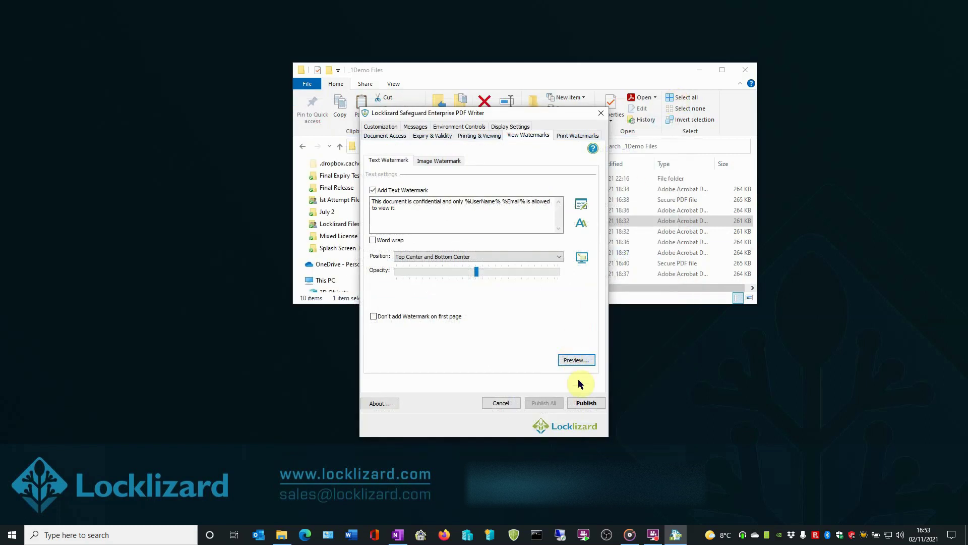
- Publish the document as PDF Conf Watermarking-40728.pdc and acknowledge the success report
click(585, 404)
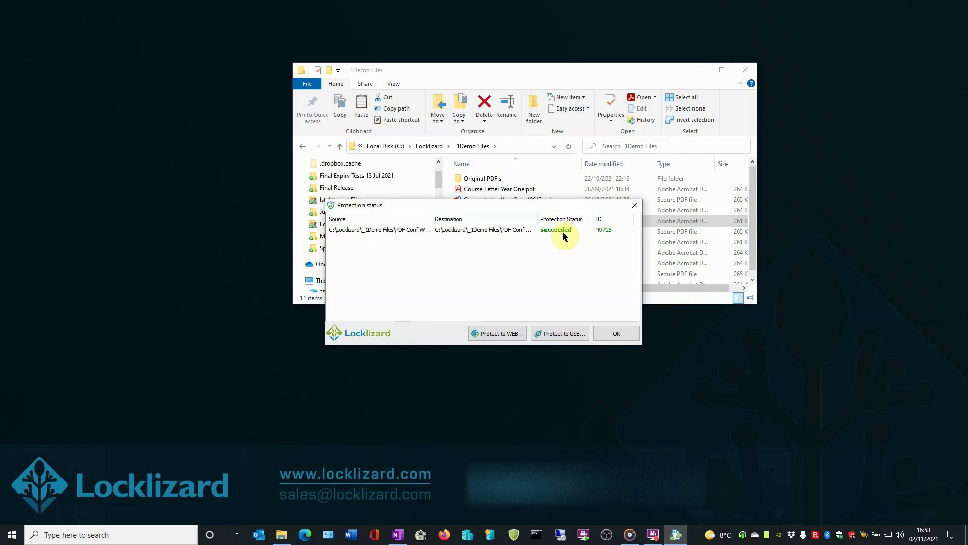
click(615, 333)
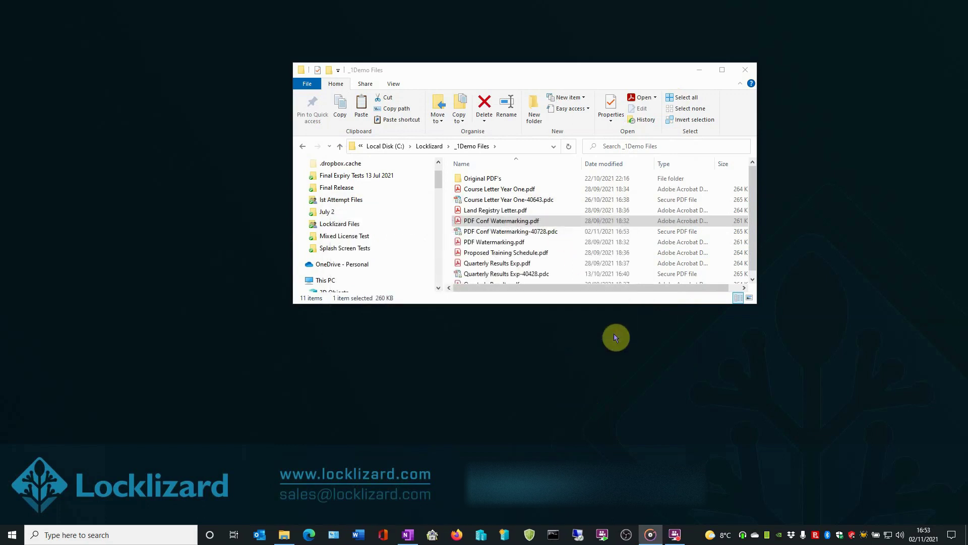
- Open PDF Conf Watermarking-40728.pdc from File Explorer in the Secure Viewer
click(516, 234)
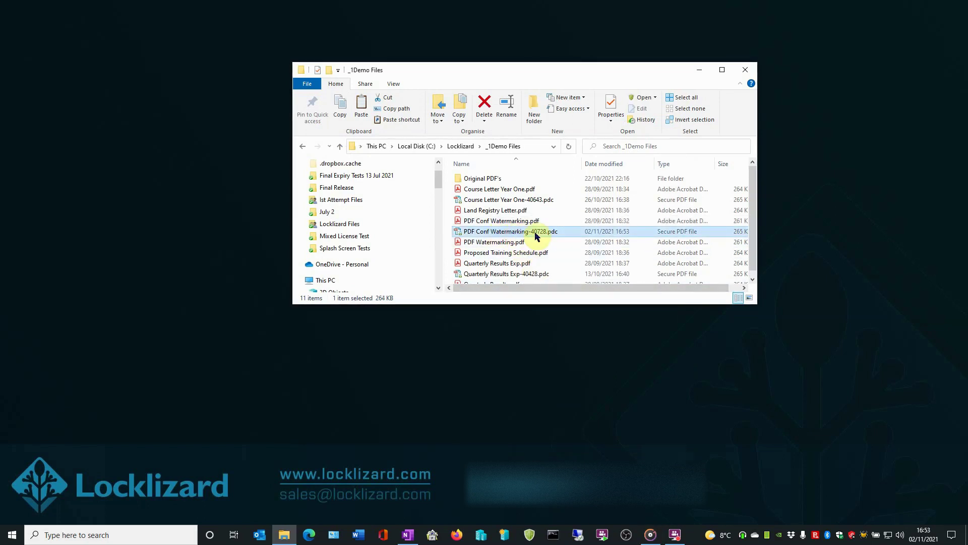
mouse_move(507, 235)
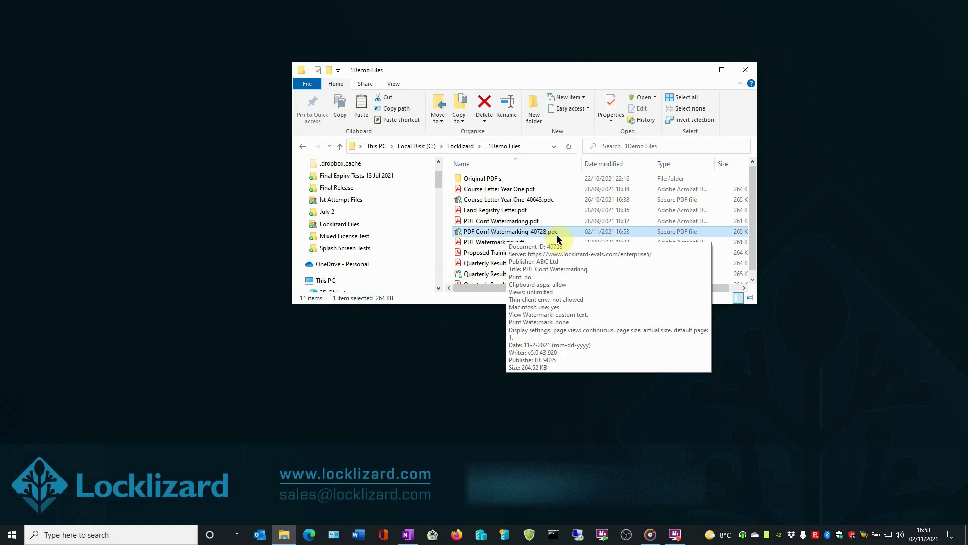
double_click(488, 233)
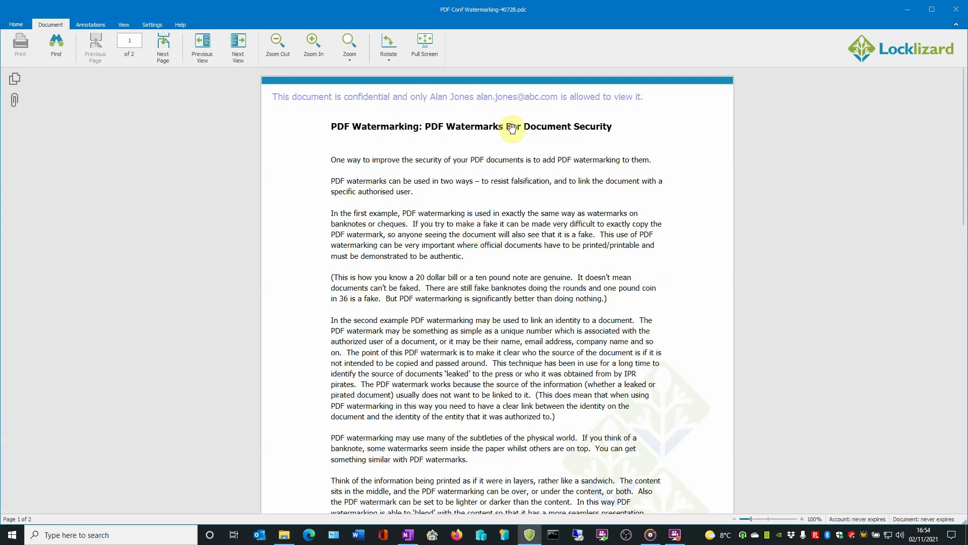
- Scroll through both pages of PDF Conf Watermarking-40728.pdc checking the top and bottom watermarks, then return to page 1
scroll(504, 242, down, 5)
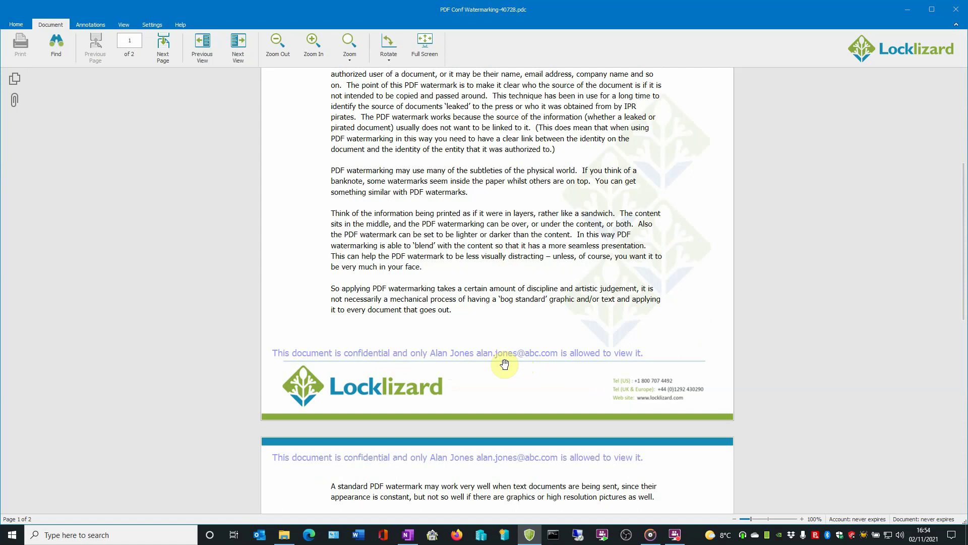
scroll(505, 363, down, 7)
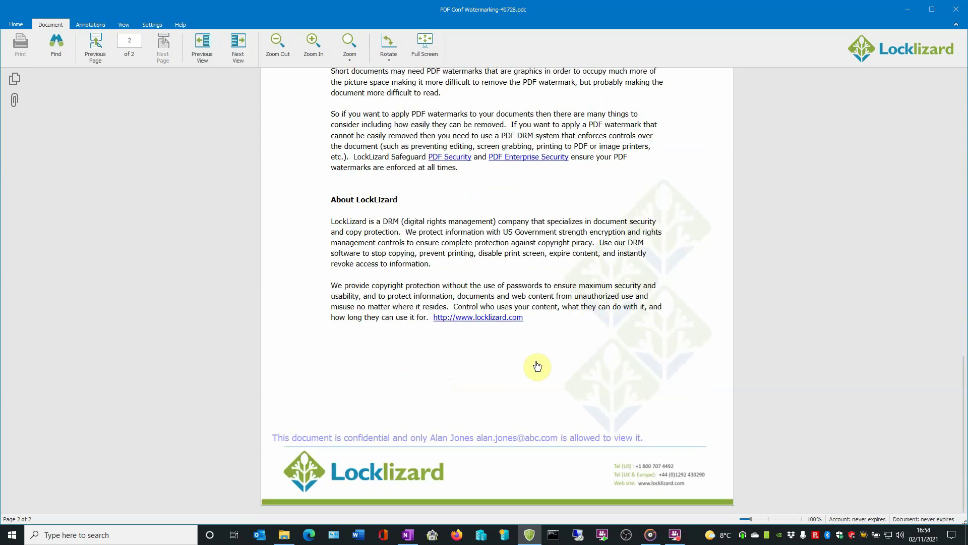
scroll(533, 363, up, 10)
scroll(541, 353, up, 2)
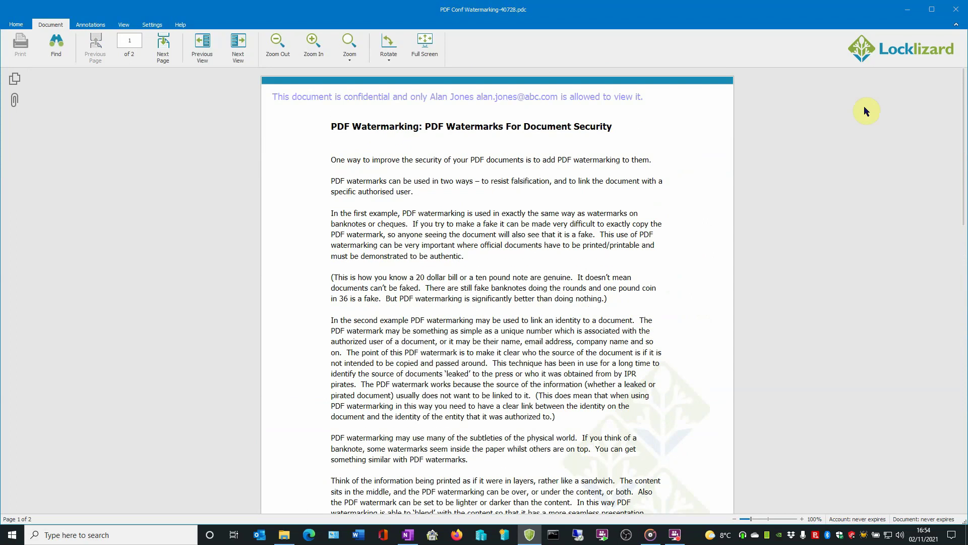